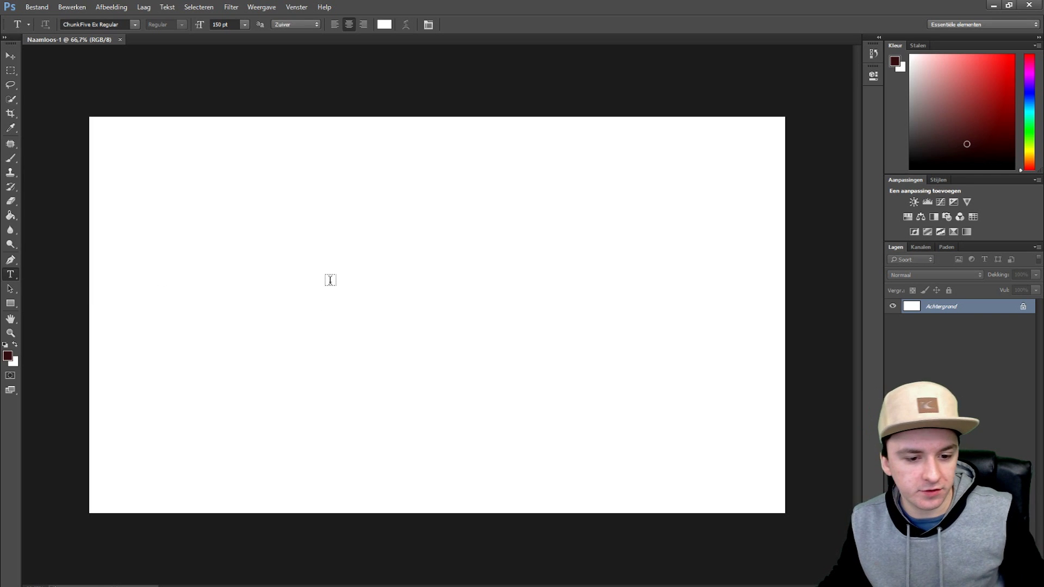
- Add the creator's name as black ChunkFive text and nudge it into the middle of the canvas
left_click(371, 294)
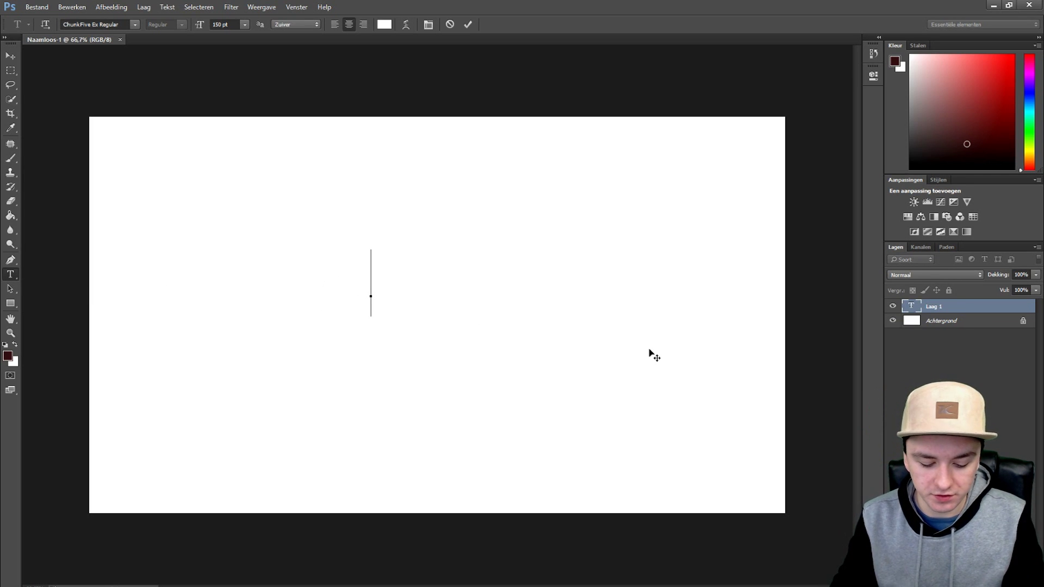
type("TE")
key("BackSpace")
key("BackSpace")
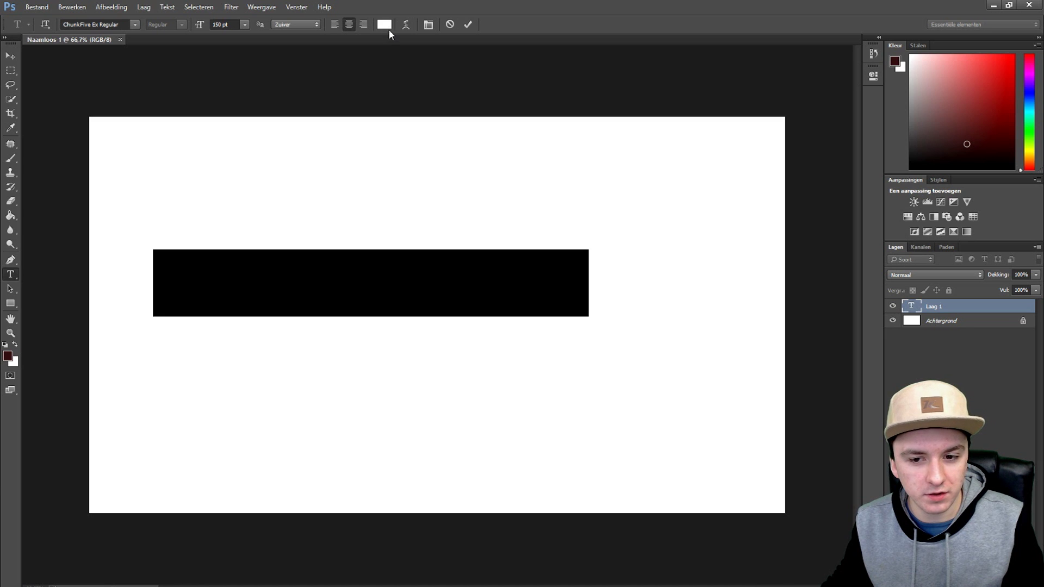
left_click(382, 24)
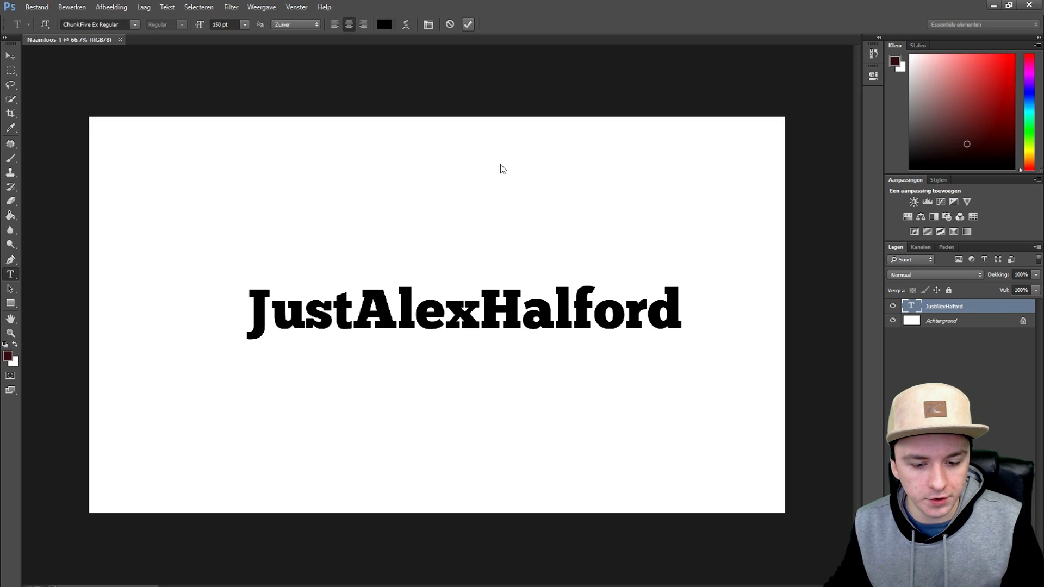
left_click_drag(492, 306, 472, 289)
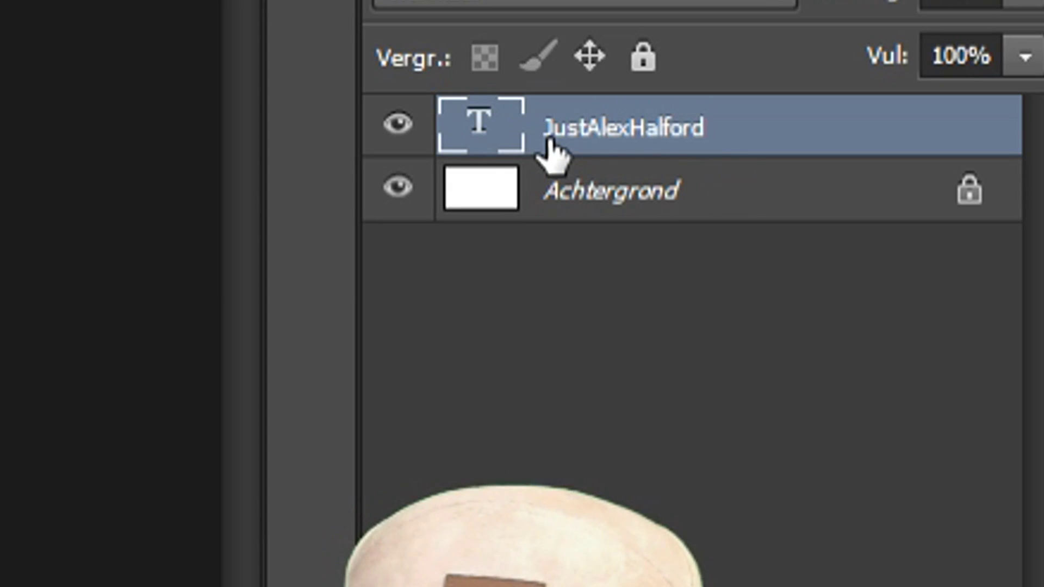
- Apply a 90° linear Gradient Overlay to the text layer, fading light grey to black
right_click(913, 309)
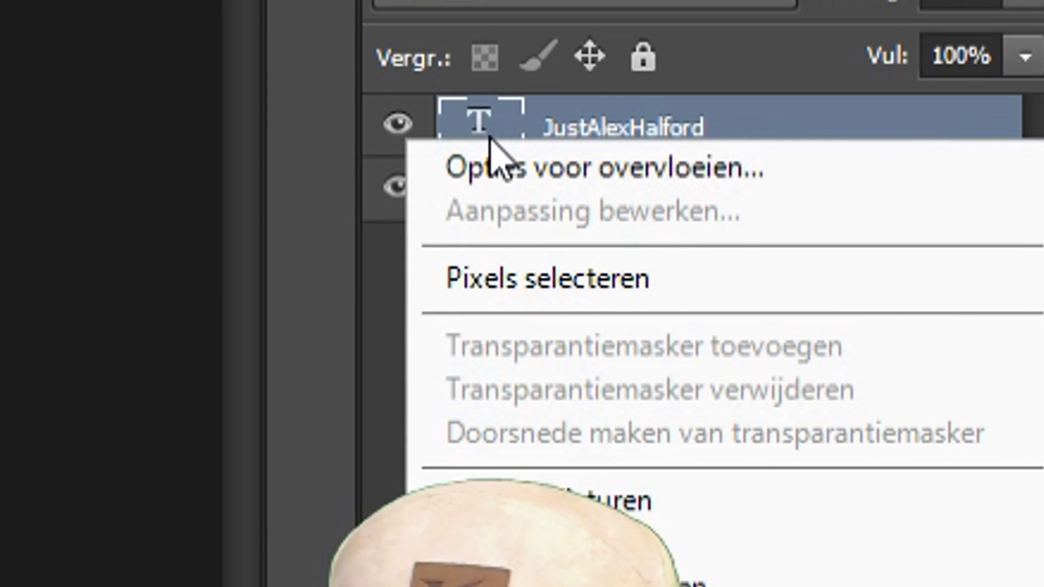
left_click(515, 177)
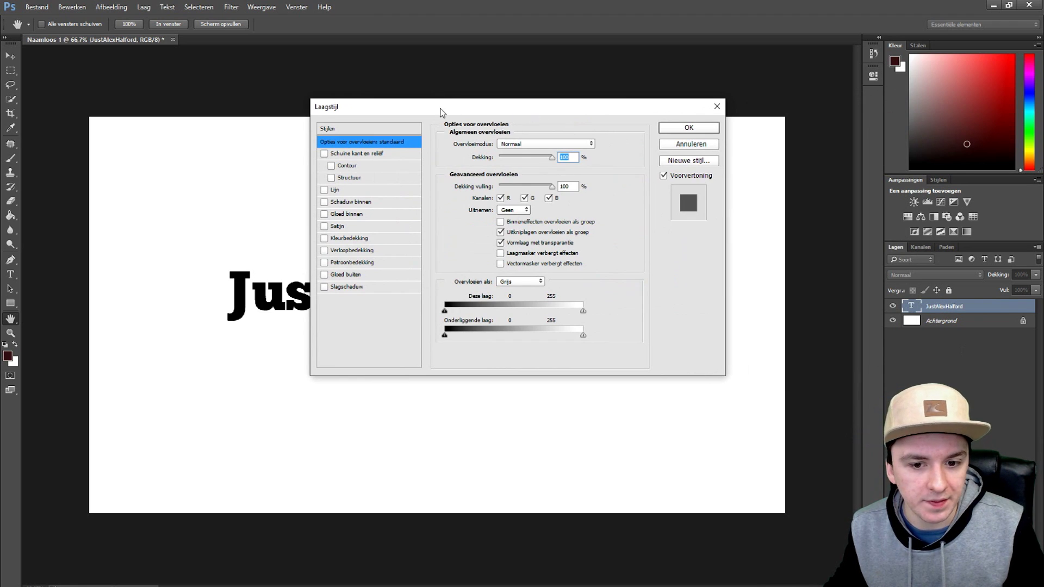
left_click_drag(440, 111, 654, 118)
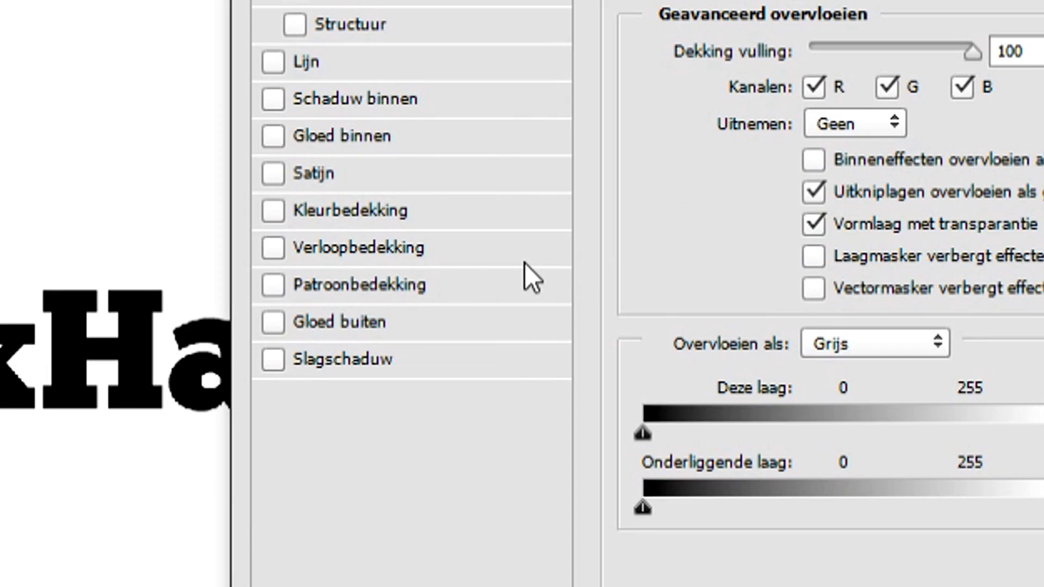
left_click(379, 255)
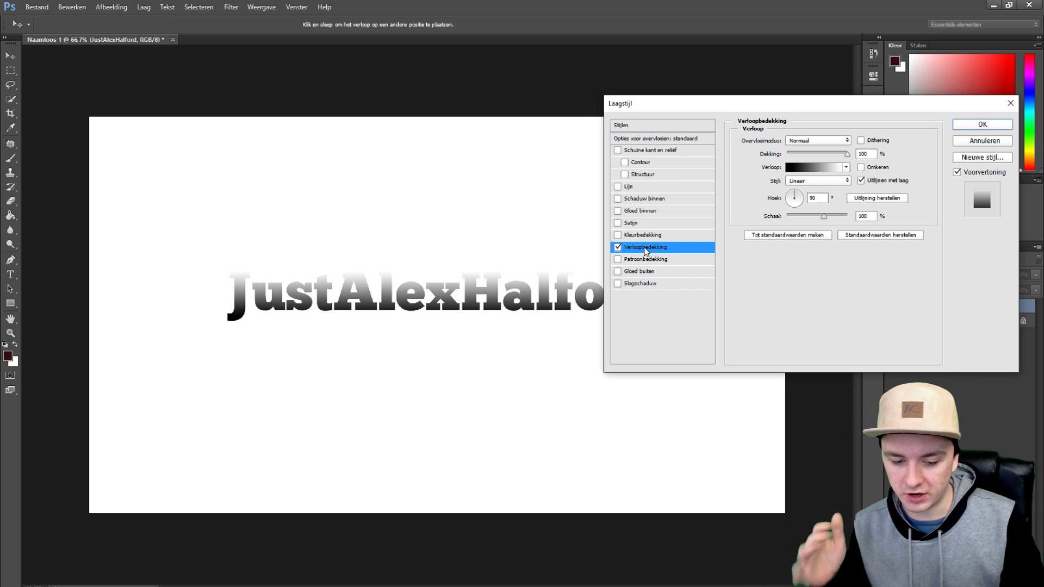
left_click_drag(725, 107, 790, 26)
key("Return")
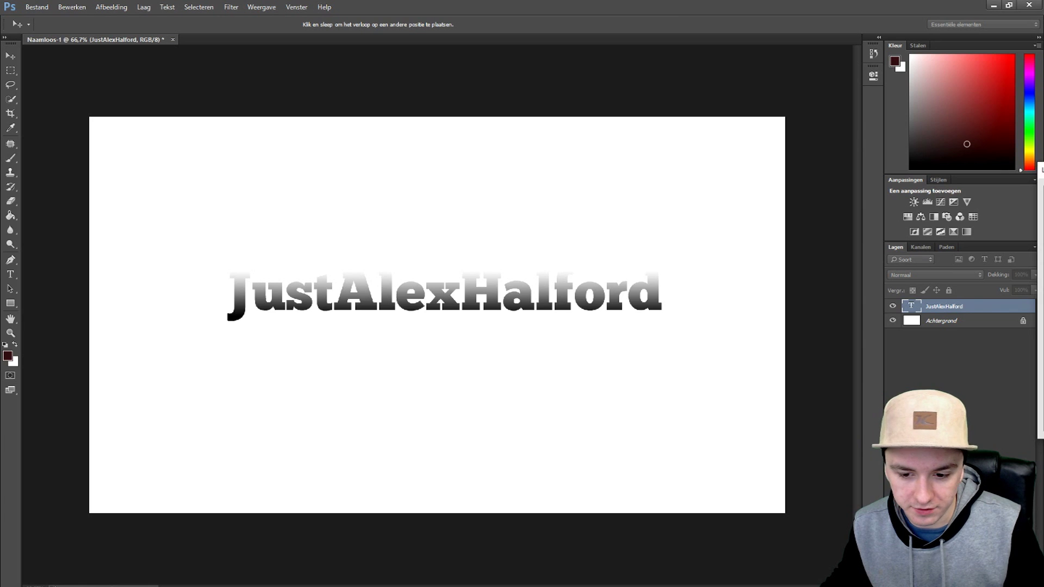
- Reopen the overlay's Gradient Editor and preview the Oranje, geel, oranje, Rood, groen and Violet, oranje presets
double_click(979, 306)
left_click_drag(970, 53, 743, 14)
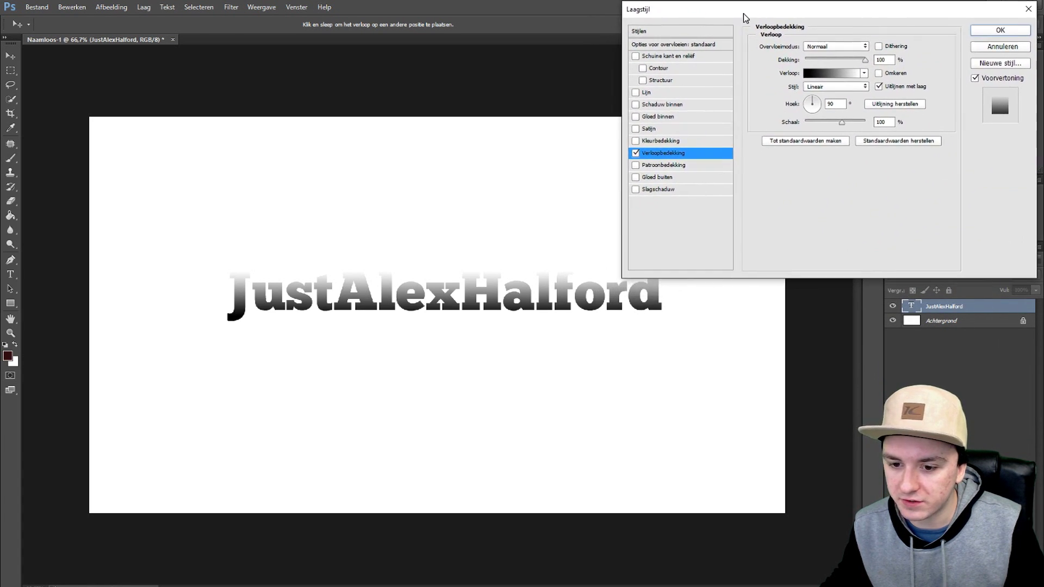
left_click(832, 77)
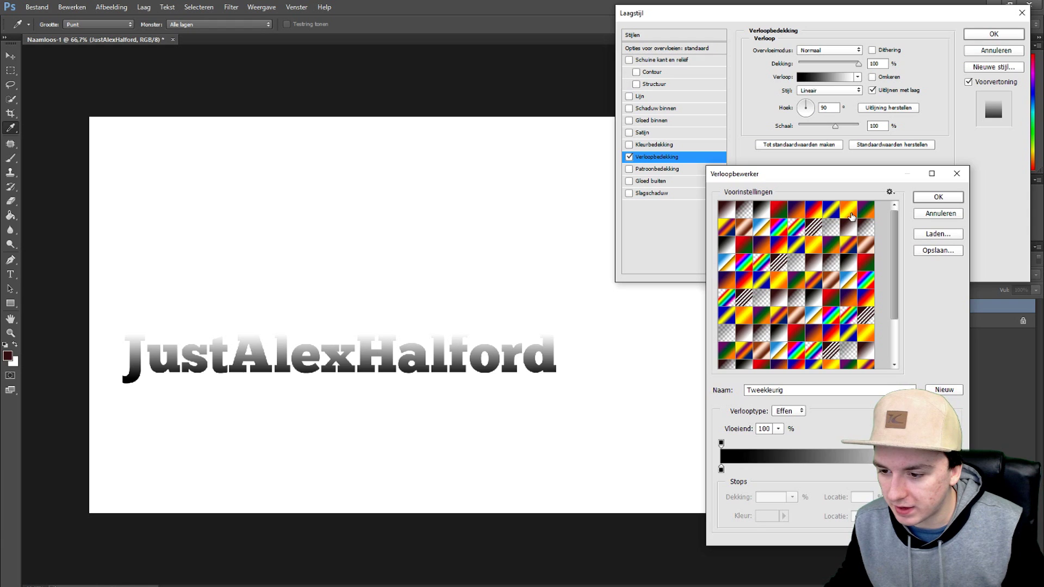
left_click(850, 210)
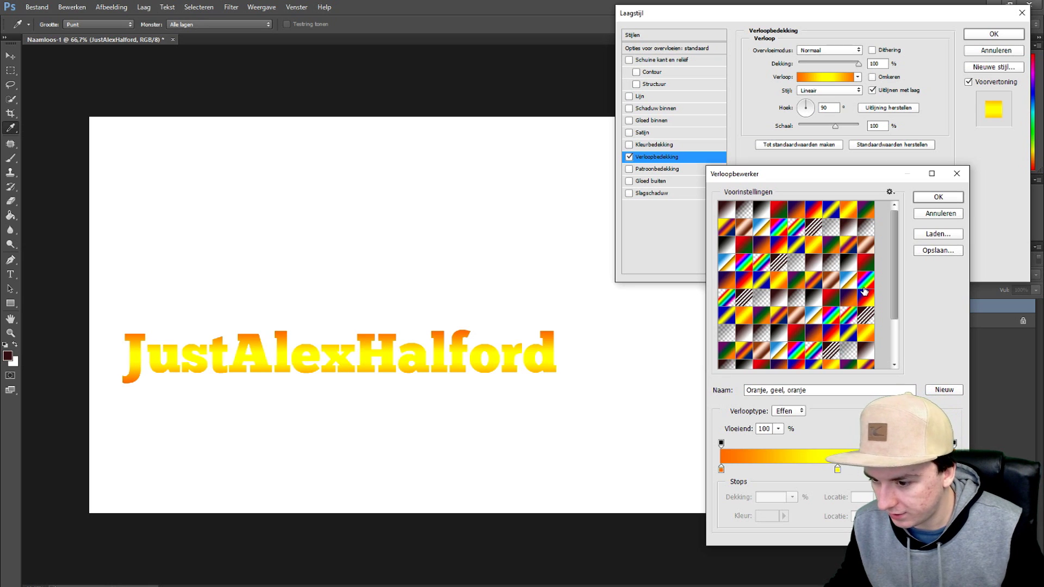
left_click(870, 265)
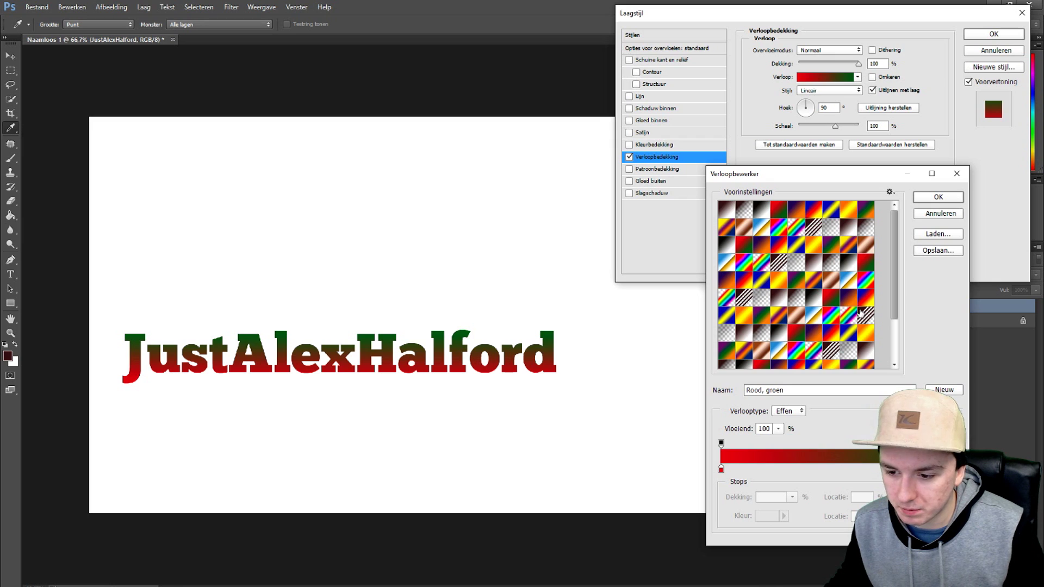
left_click(855, 298)
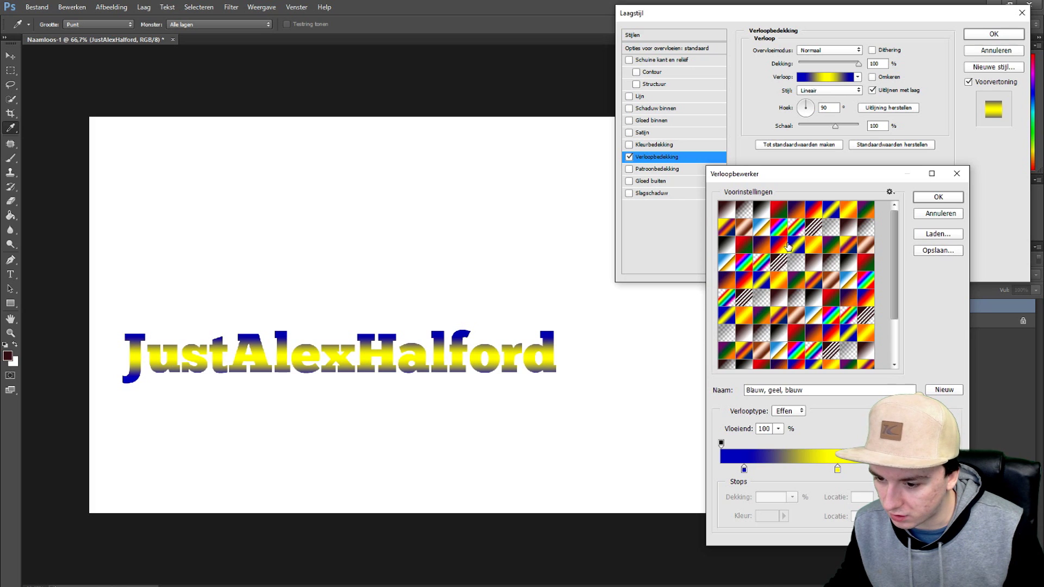
- Preview Blauw, rood, geel, Voorgrond naar achtergrond and Transparante regenboog, then settle on Violet, oranje
left_click(780, 249)
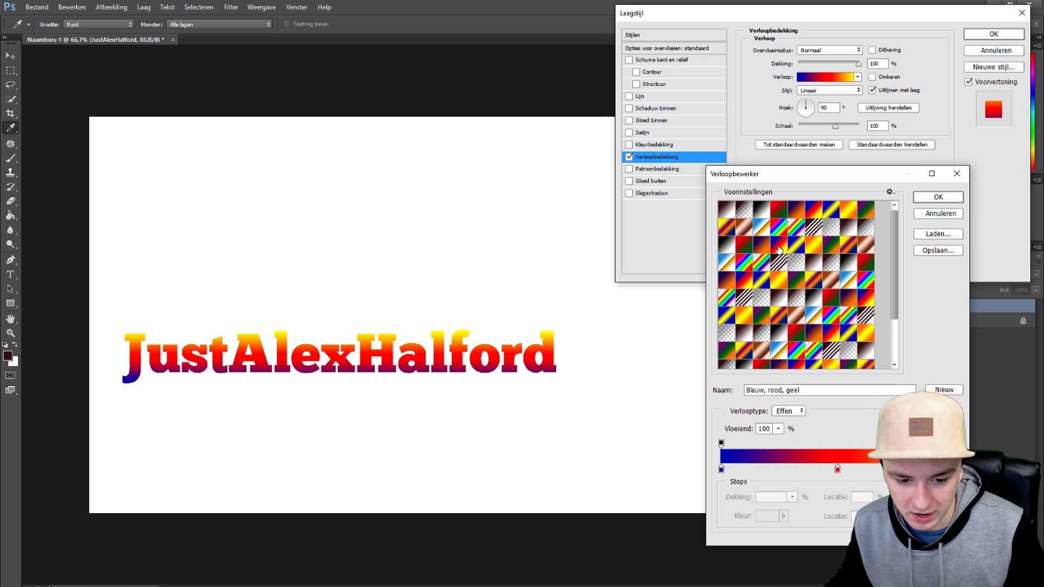
scroll(780, 249, "down", 1)
left_click(785, 289)
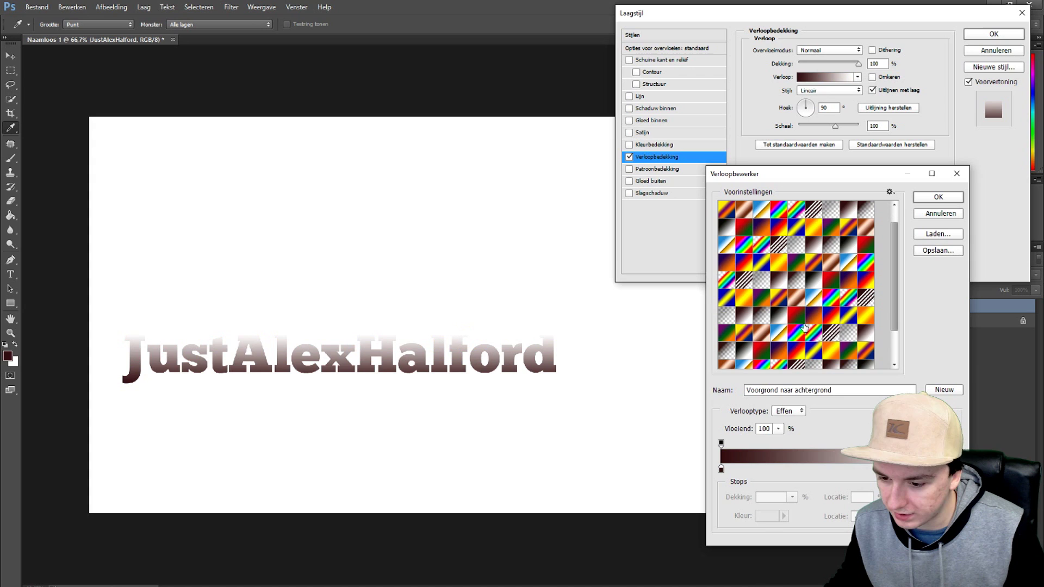
left_click(815, 336)
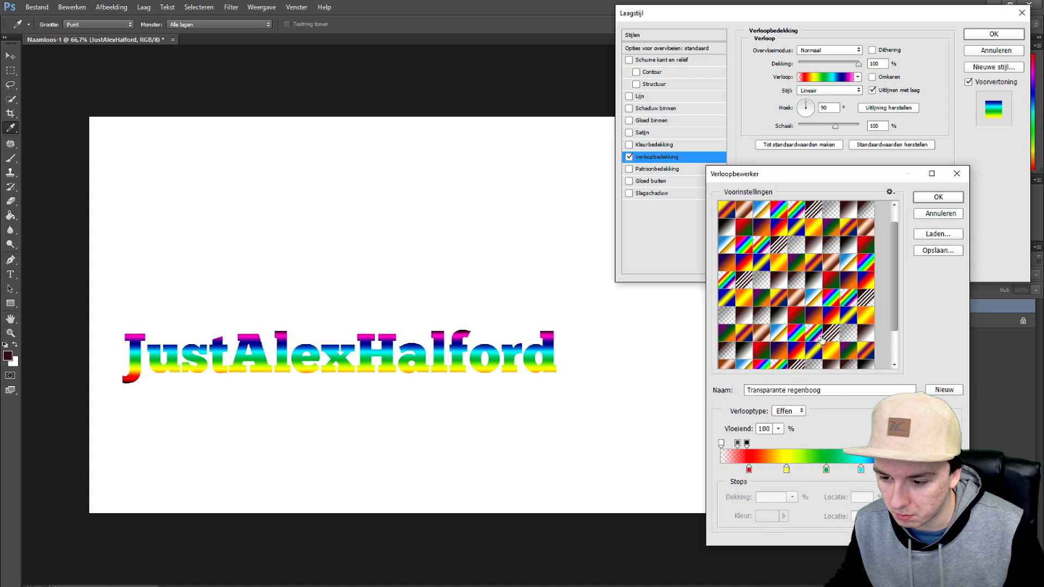
scroll(821, 339, "down", 2)
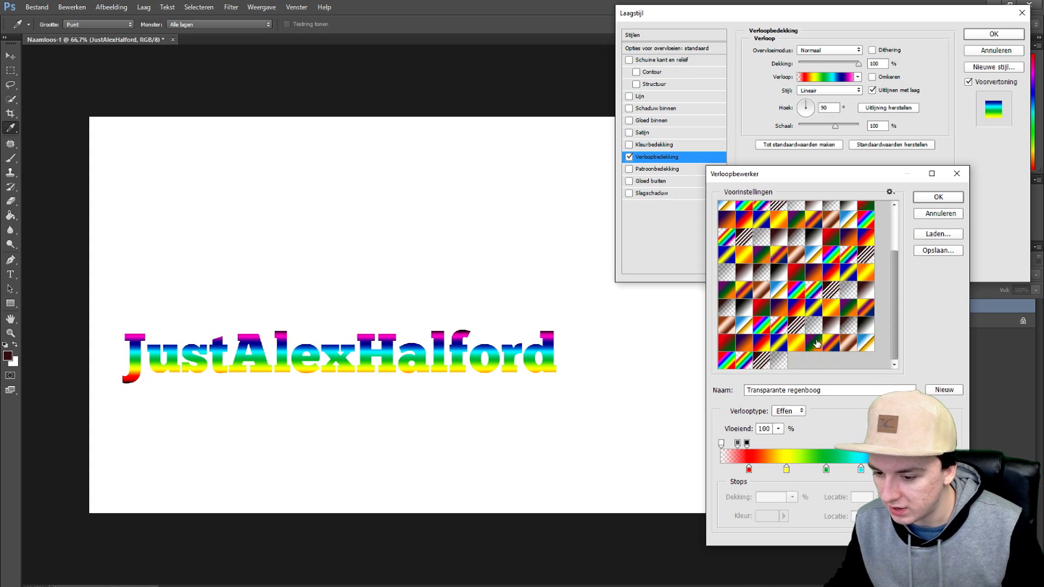
scroll(816, 335, "up", 3)
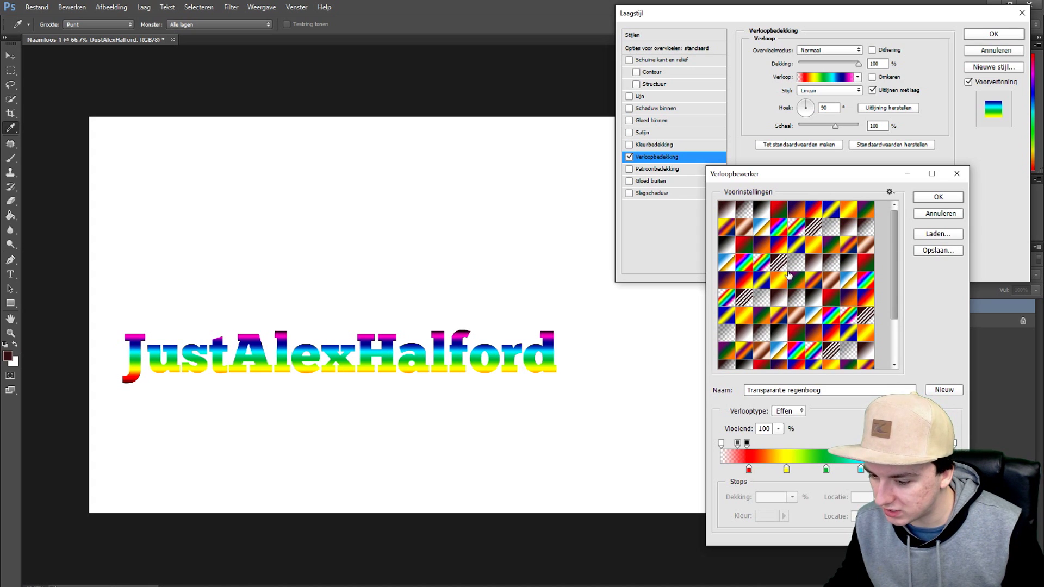
scroll(784, 275, "down", 2)
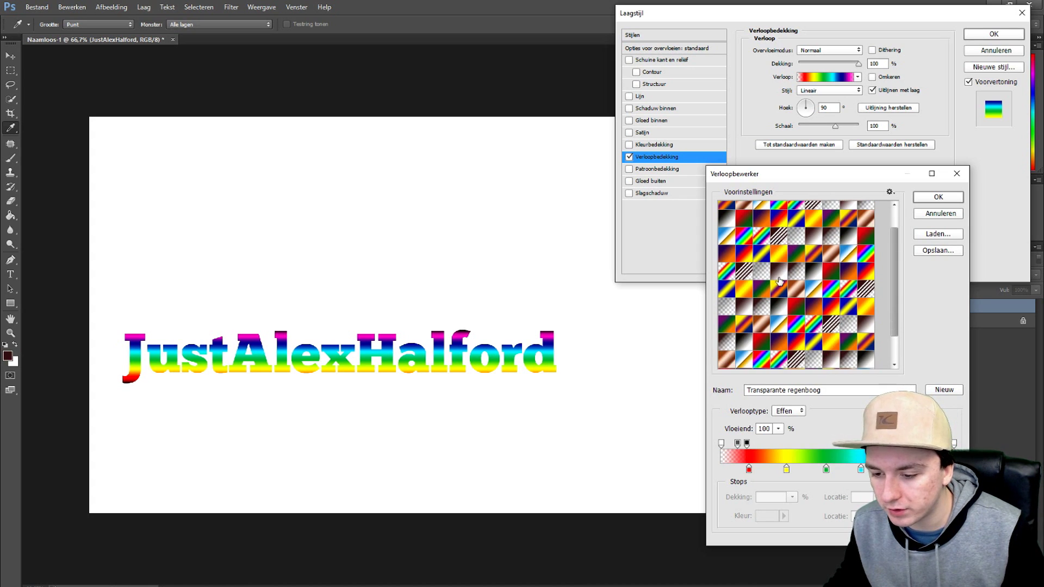
left_click(806, 308)
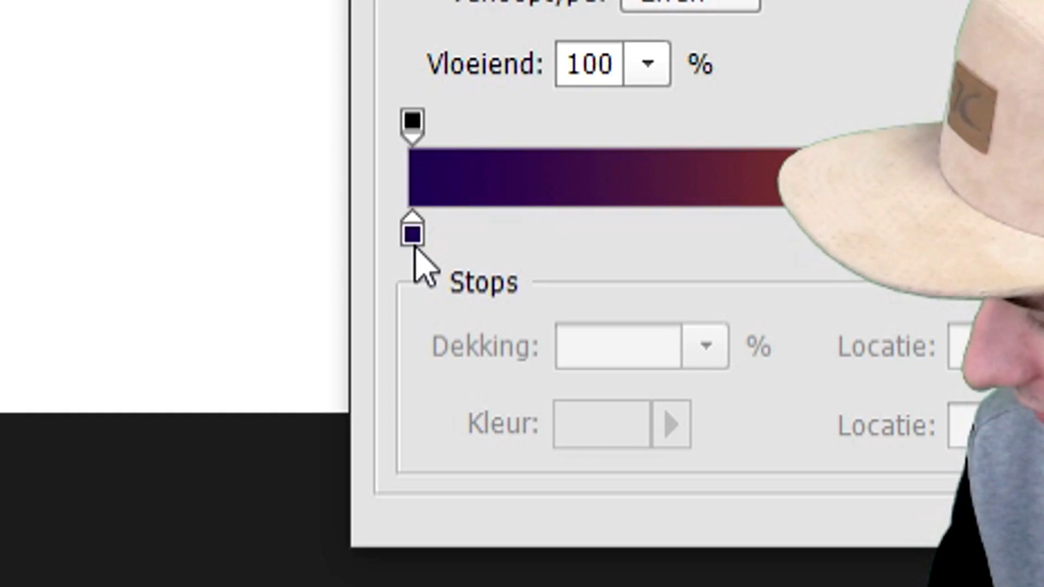
- Change the gradient's violet start stop to bright magenta
left_click(721, 468)
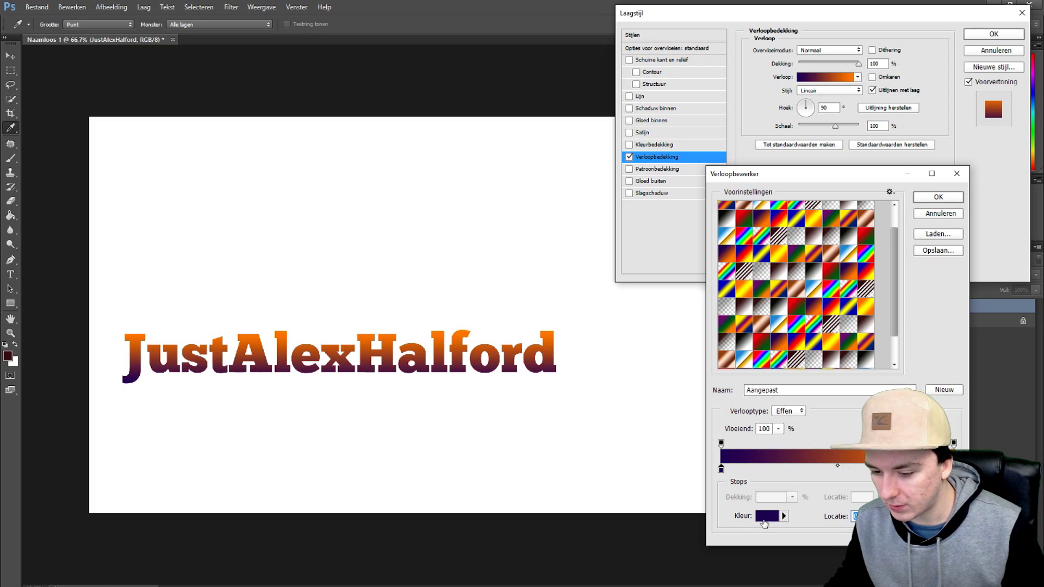
left_click(764, 521)
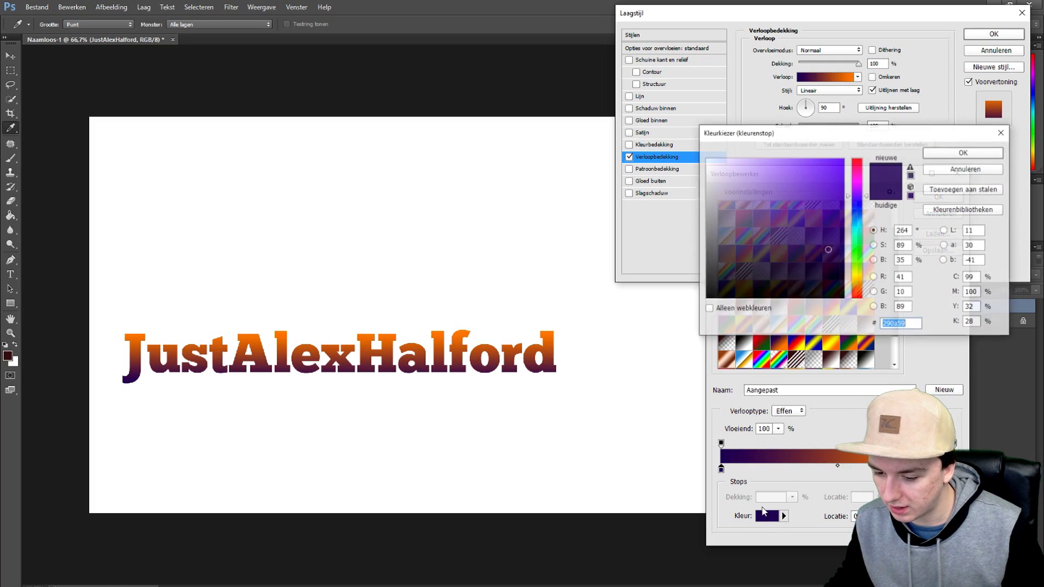
mouse_move(763, 136)
left_mouse_down()
mouse_move(713, 91)
mouse_move(750, 158)
left_mouse_up()
left_click(818, 135)
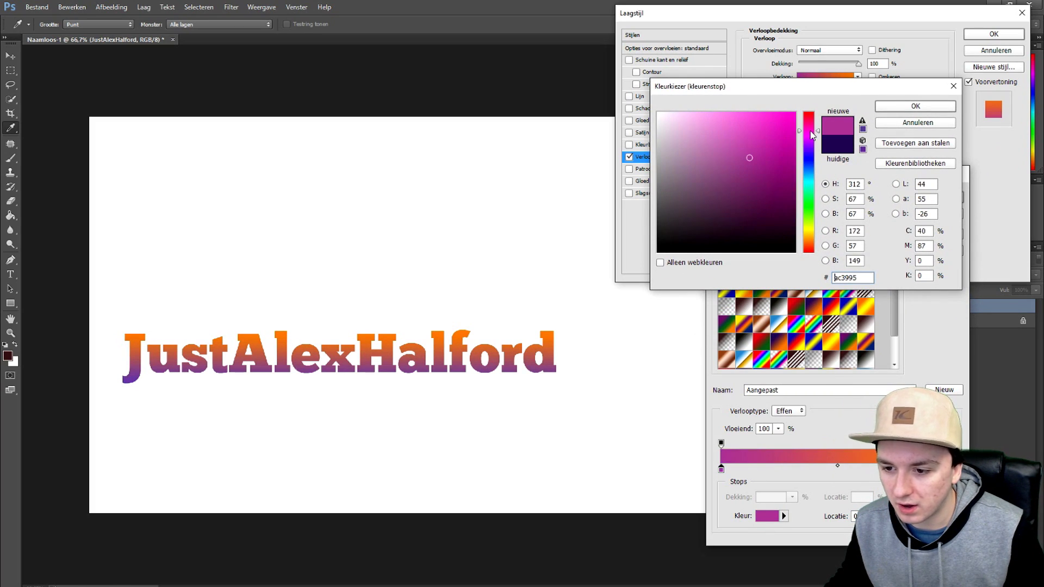
left_click(897, 106)
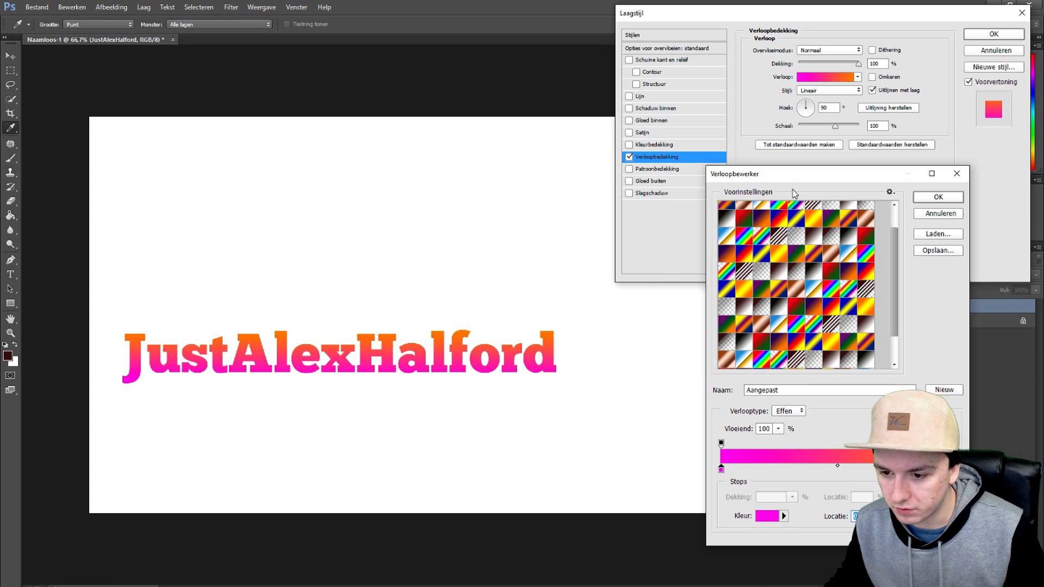
- Change the gradient's orange end stop to bright green (00ff00)
left_click_drag(800, 173, 667, 128)
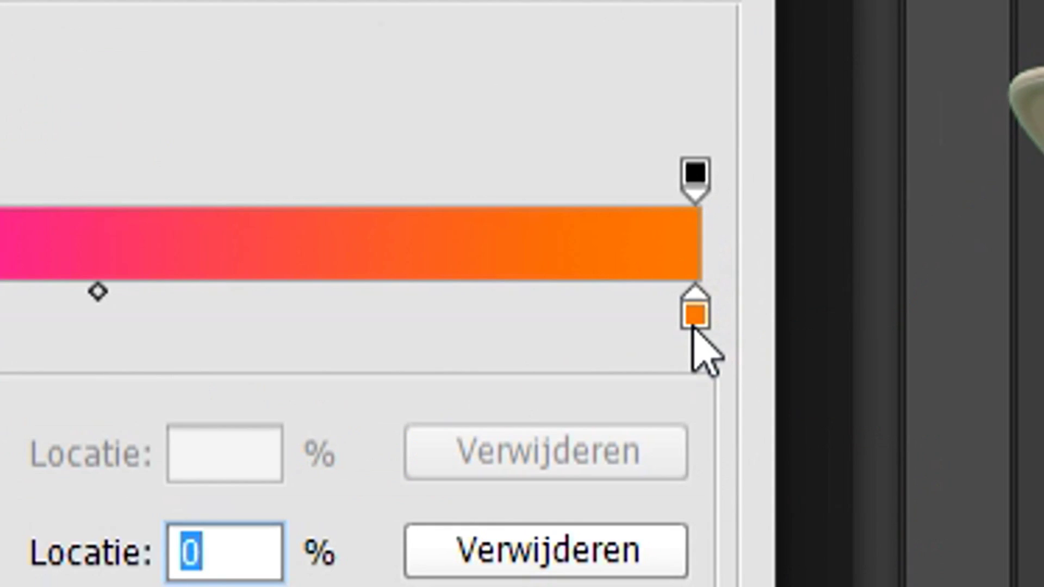
left_click(693, 325)
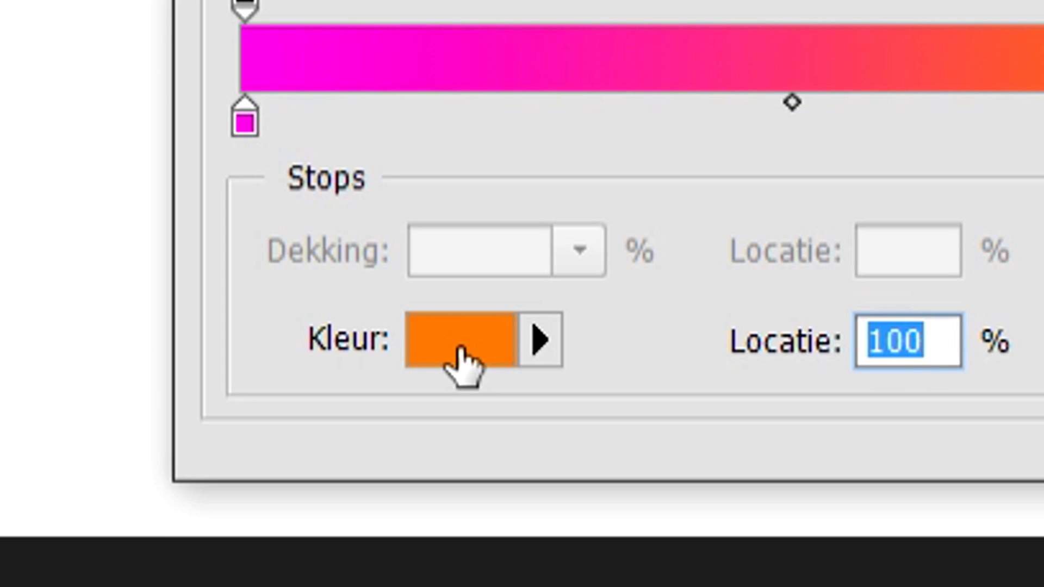
left_click(460, 354)
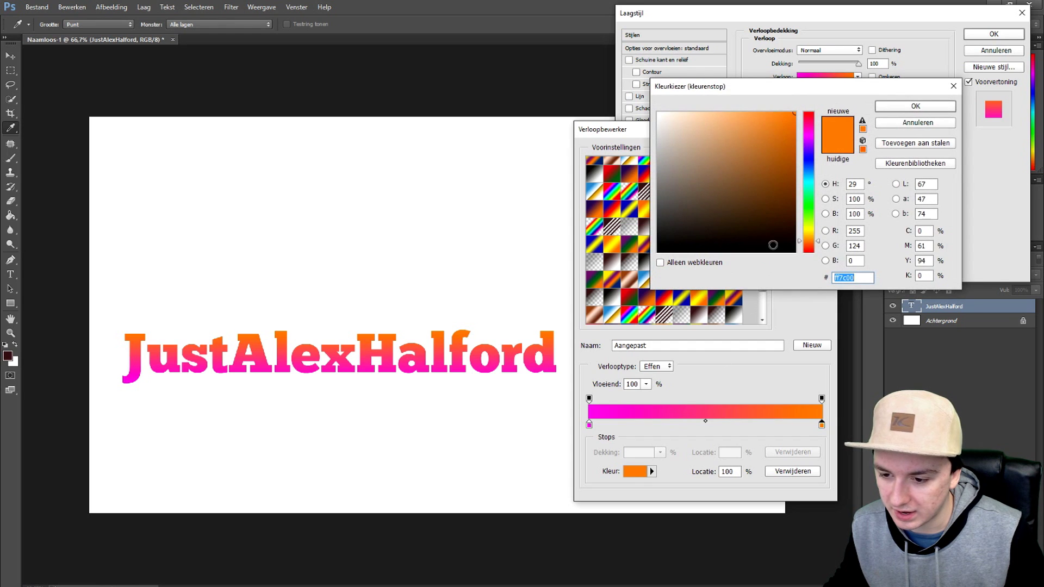
left_click(809, 206)
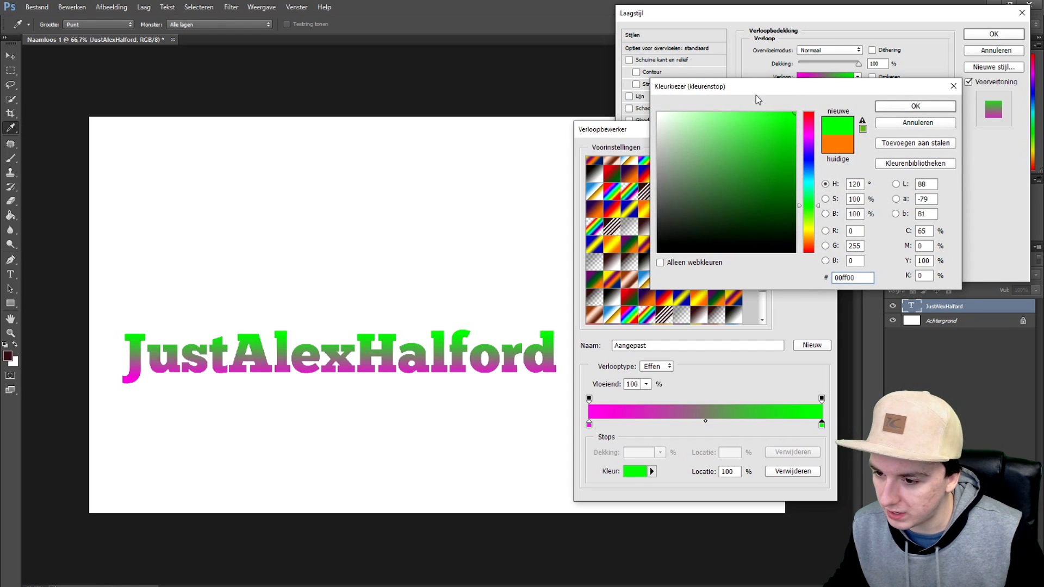
left_click(931, 110)
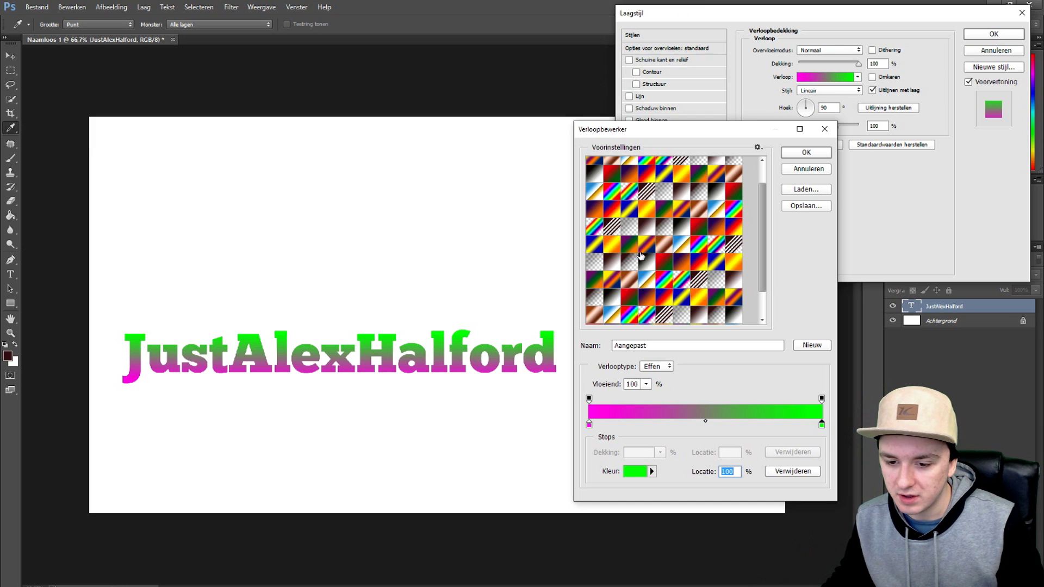
- Preview the Koper, Geel, violet, oranje, blauw, Neutrale dichtheid and Zwart, wit gradient presets
left_click(666, 247)
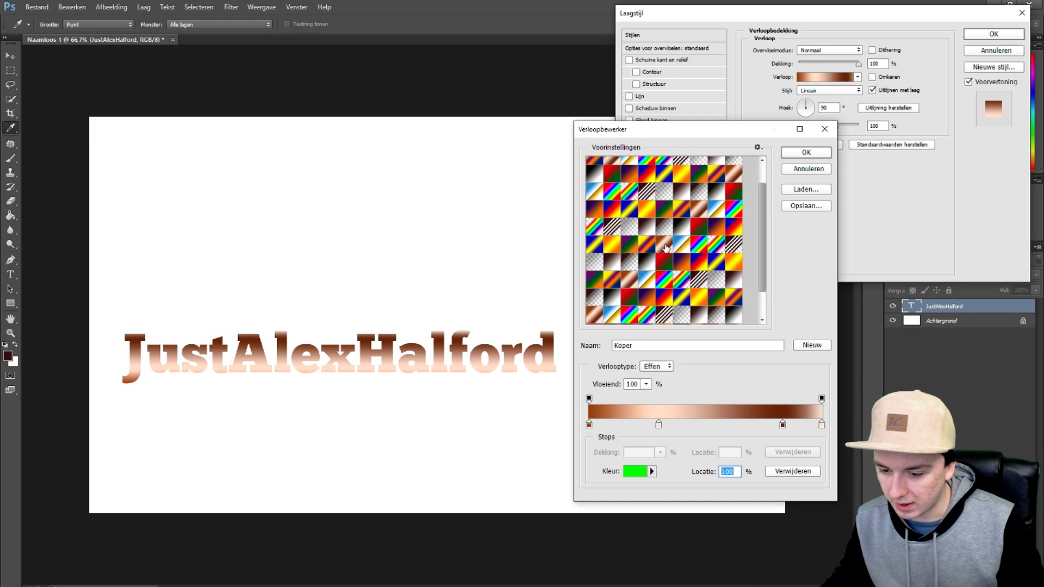
scroll(675, 198, "up", 1)
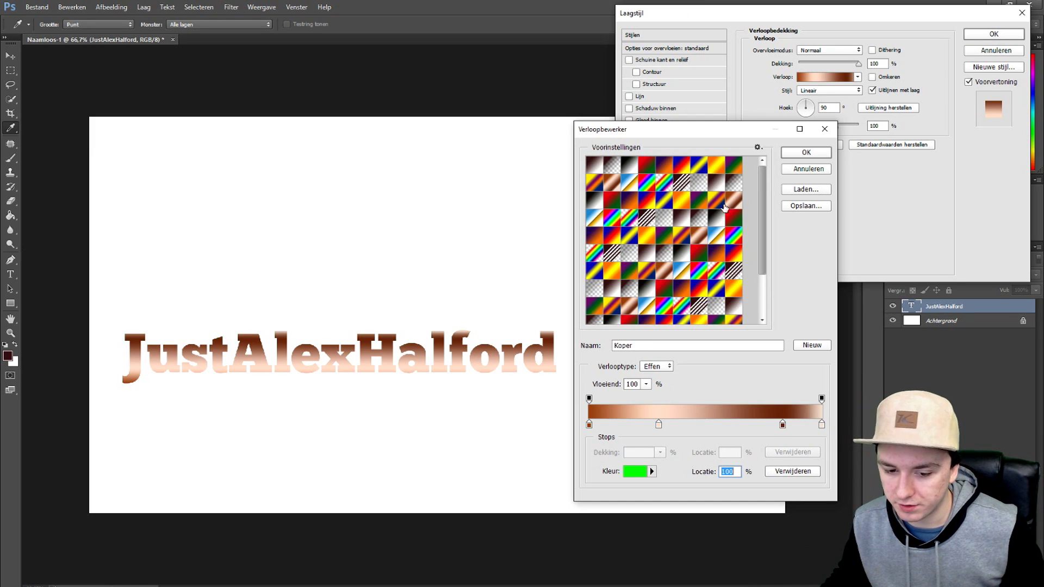
left_click(712, 197)
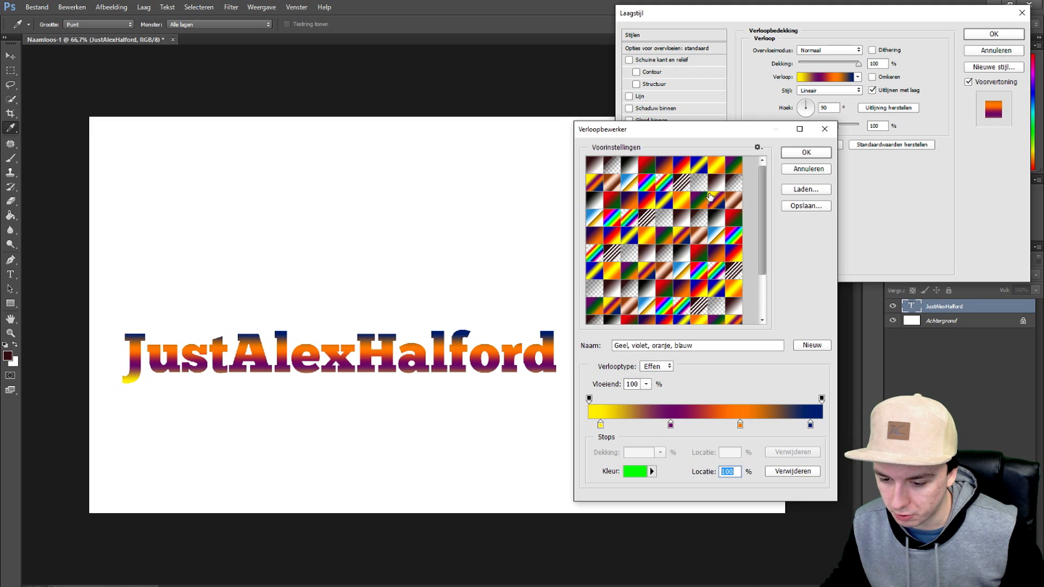
scroll(677, 285, "down", 2)
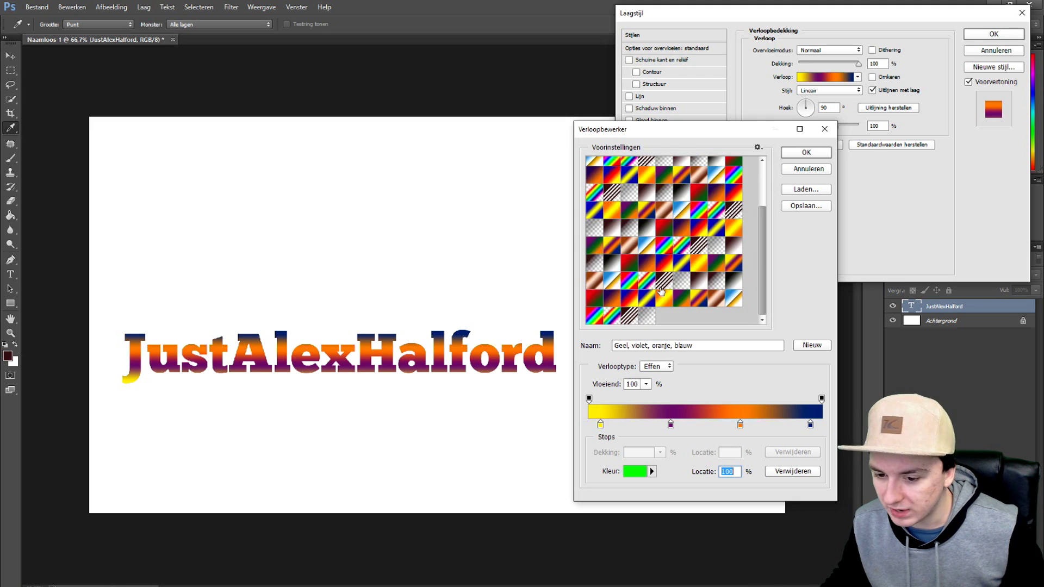
left_click(647, 317)
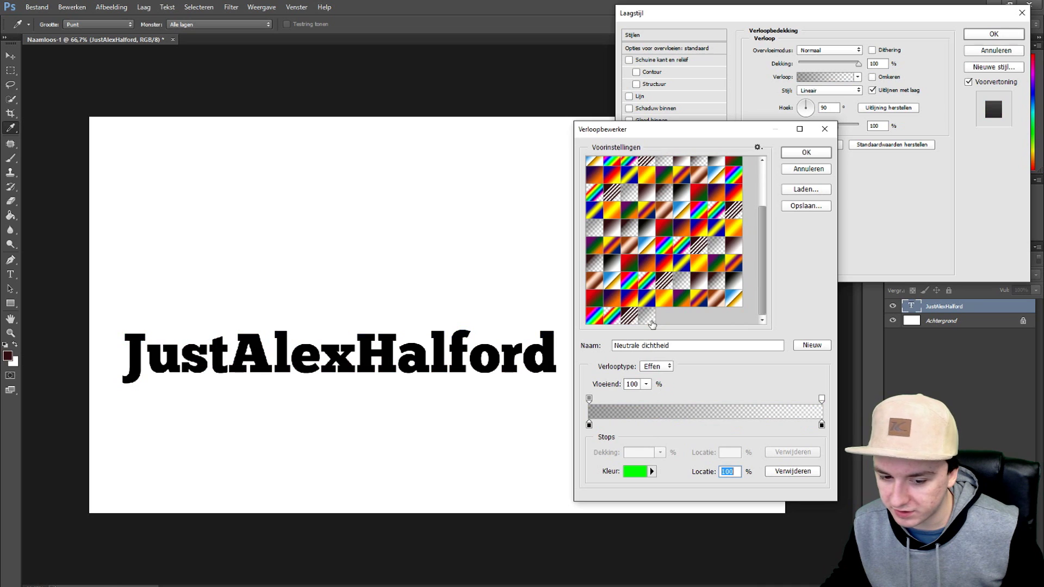
left_click(681, 190)
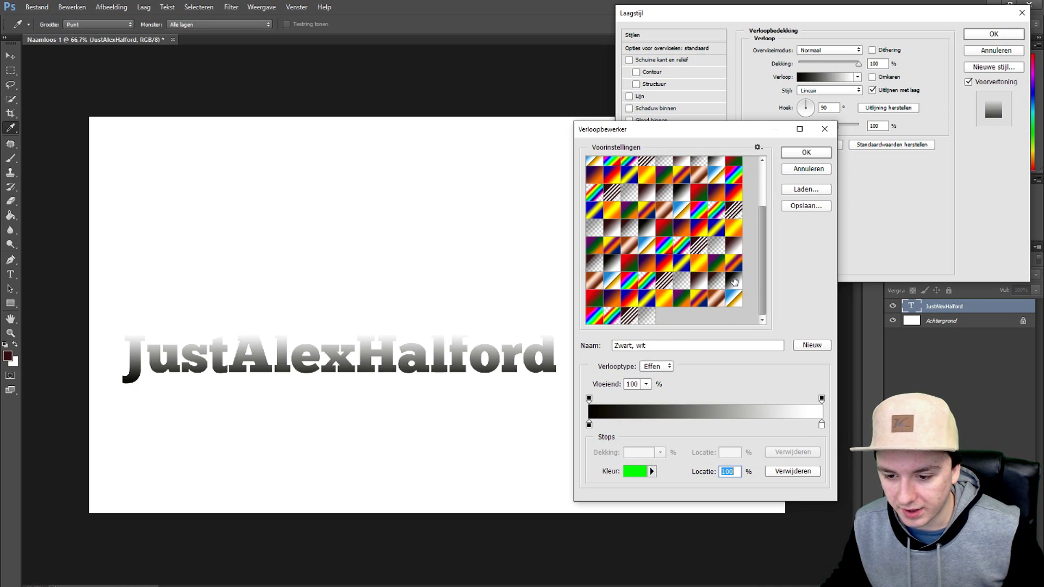
left_click(647, 316)
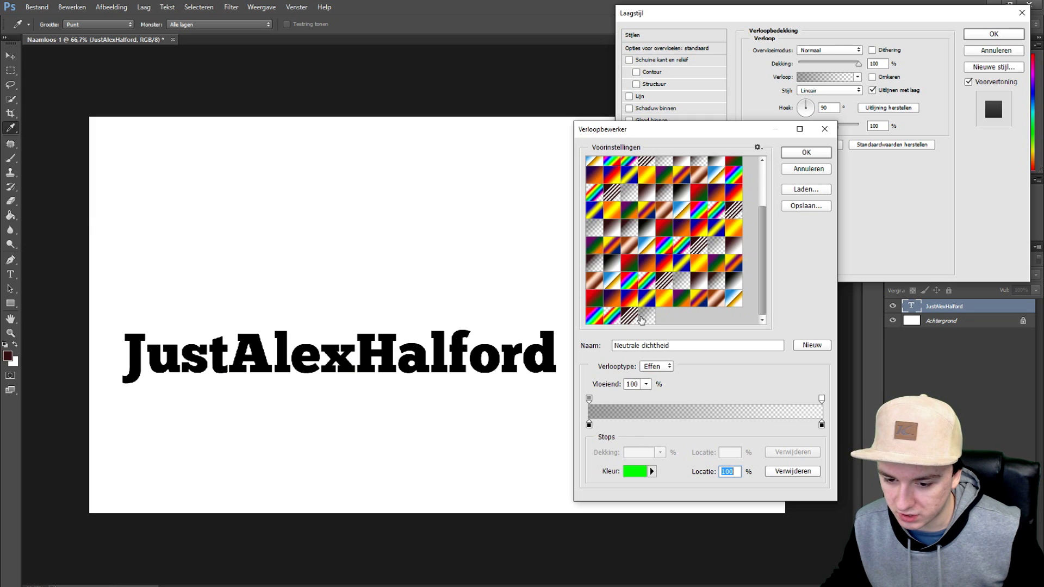
left_click(810, 170)
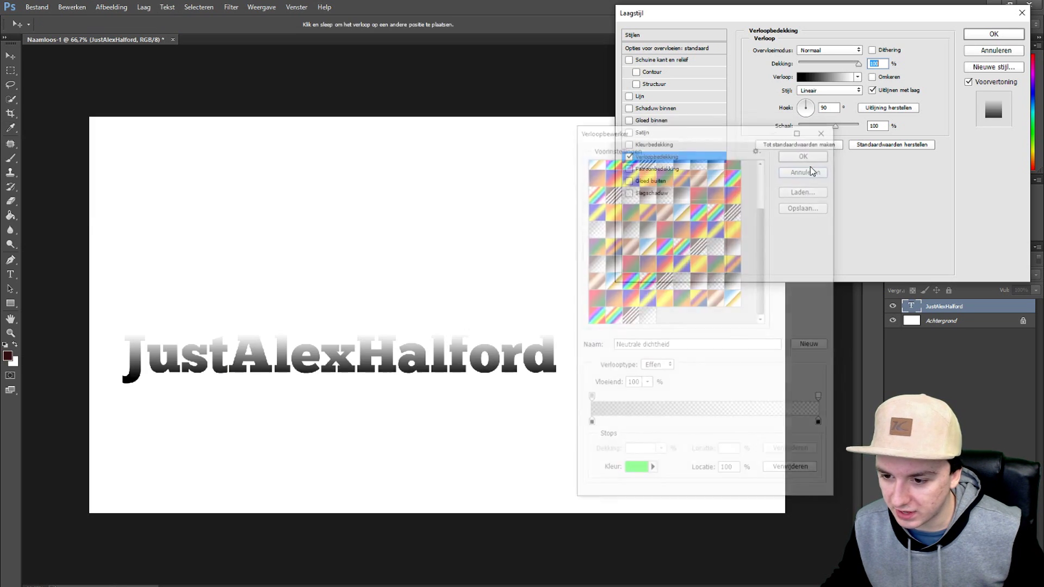
- Apply the Zwart, wit black-to-white preset to the text overlay and close the editor
left_click(825, 78)
left_click(672, 249)
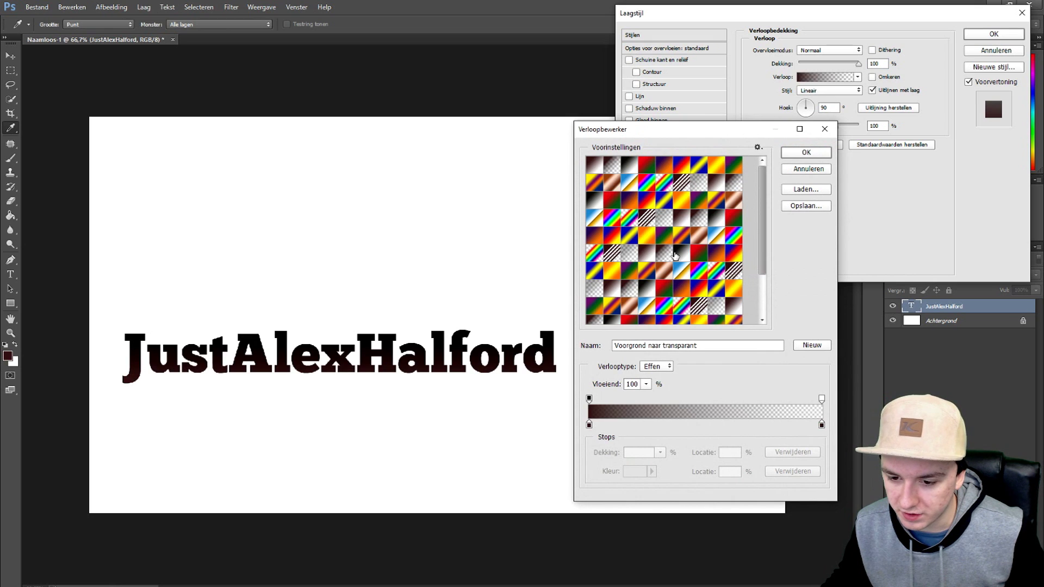
scroll(674, 271, "down", 1)
left_click(725, 294)
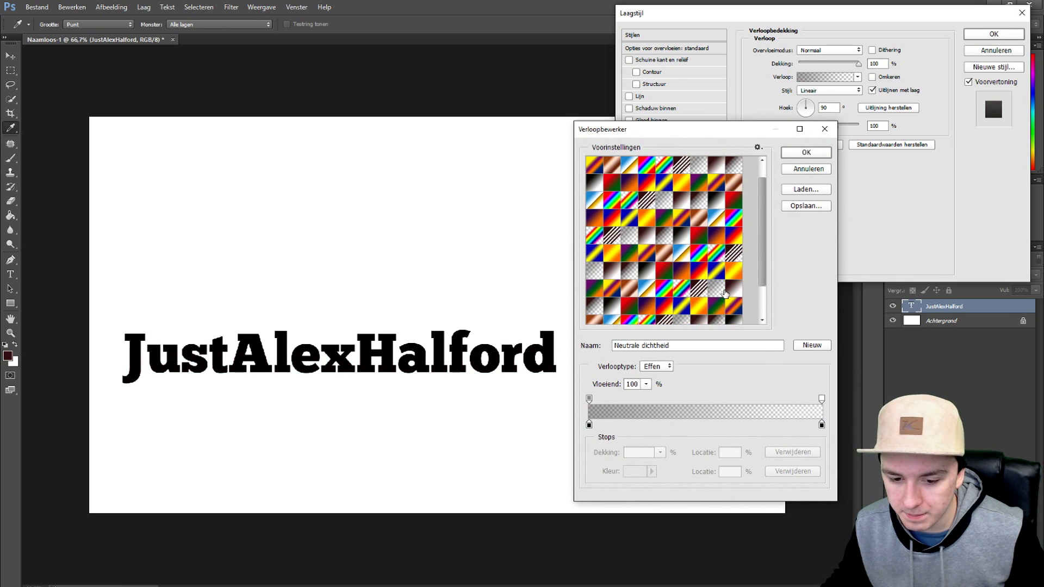
scroll(697, 296, "down", 2)
left_click(735, 288)
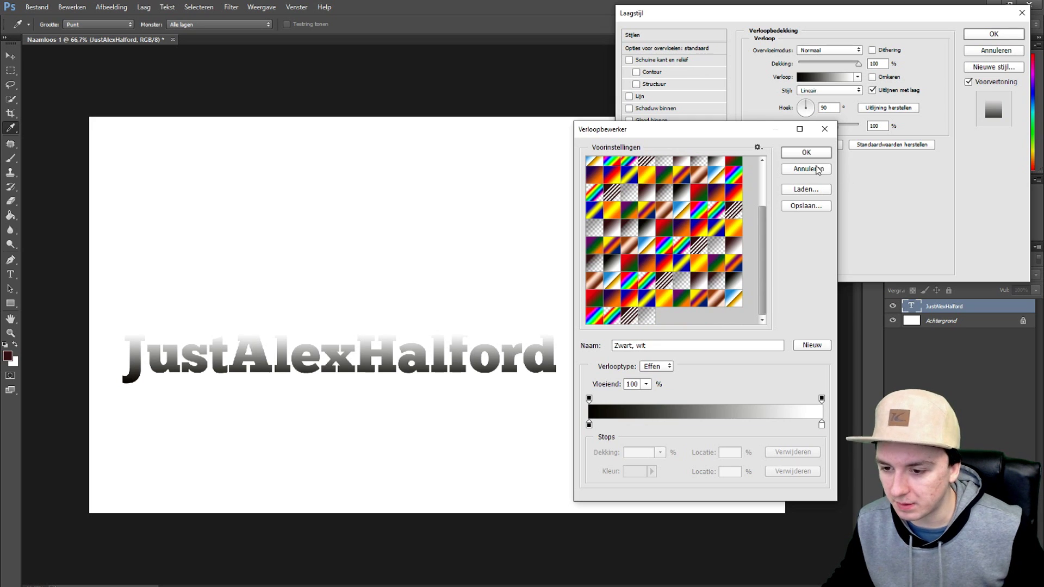
left_click(817, 170)
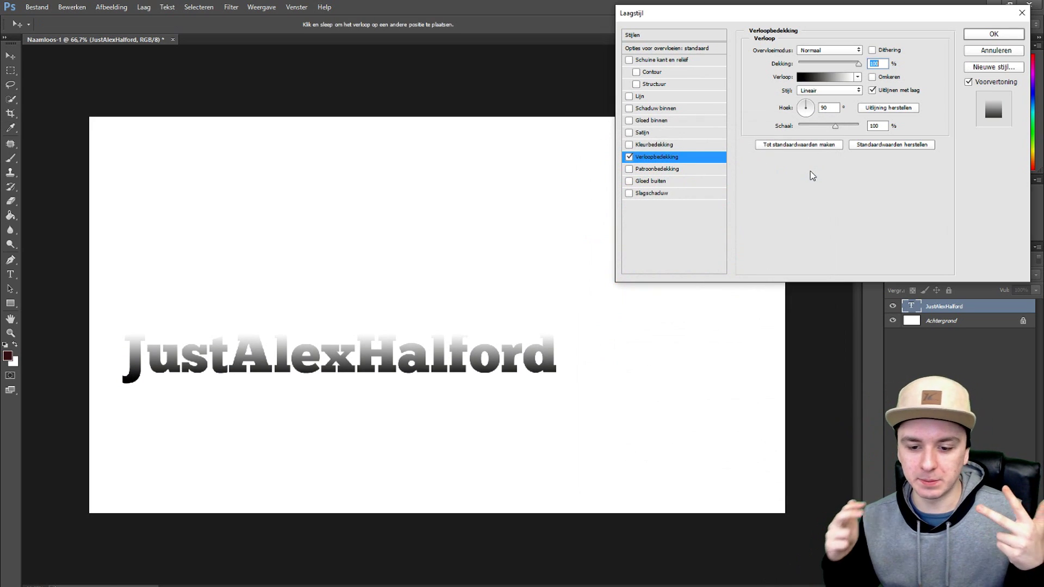